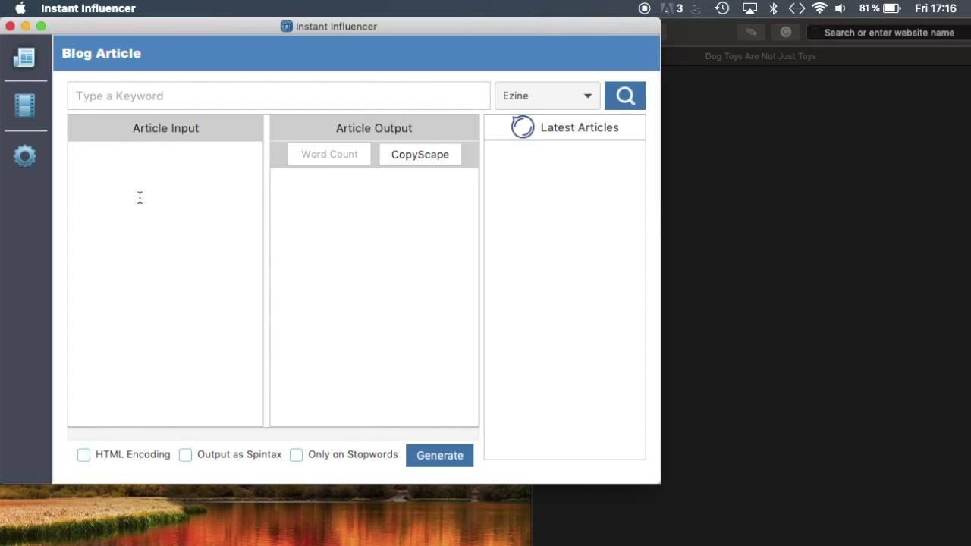
Paste the first paragraph of the 'Dog Toys Are Not Just Toys' article into Article Input
{"action": "left_click", "coordinate": [897, 310]}
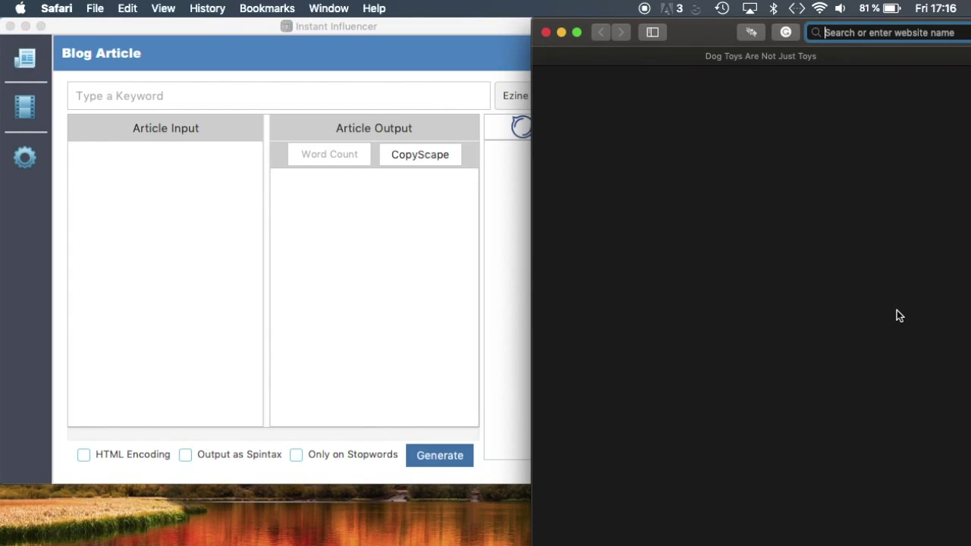
{"action": "left_click", "coordinate": [730, 60]}
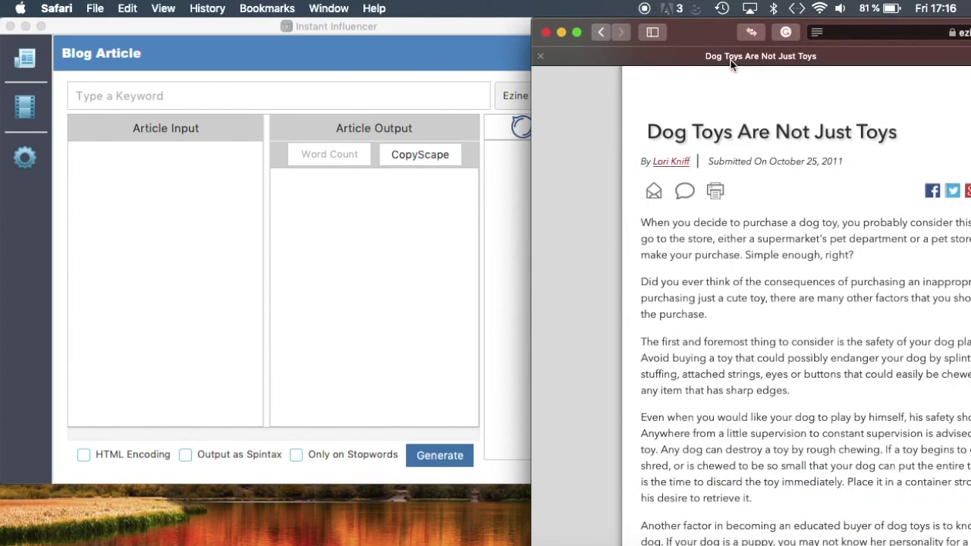
{"action": "left_click_drag", "start_coordinate": [640, 163], "coordinate": [888, 202]}
{"action": "left_click", "coordinate": [150, 191]}
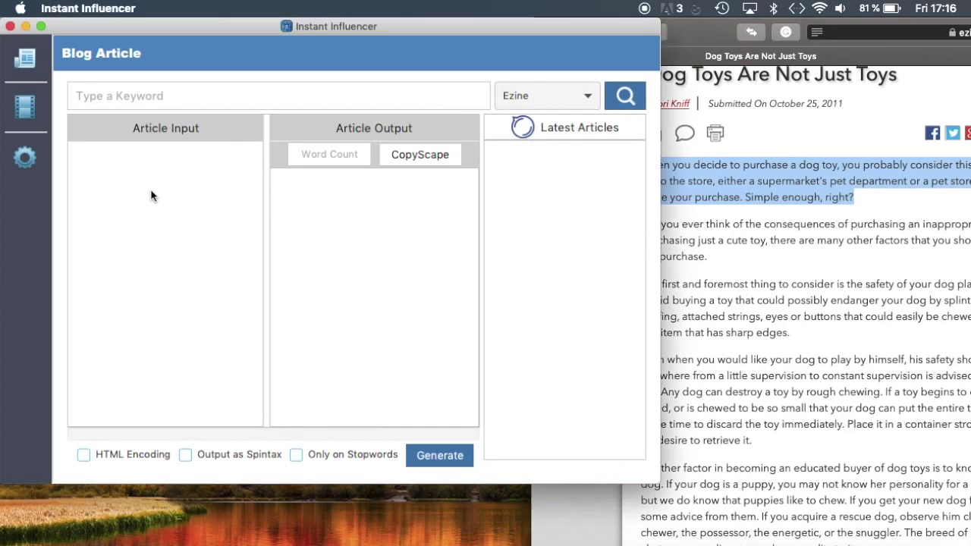
{"action": "type", "text": "When you decide to purchase a dog toy, you probably consider this an easy process. You may go to the store, either a supermarket's pet department or a pet store, find a cute toy, and make your purchase. Simple enough, right?  Article Source: http://EzineArticles.com/6650306"}
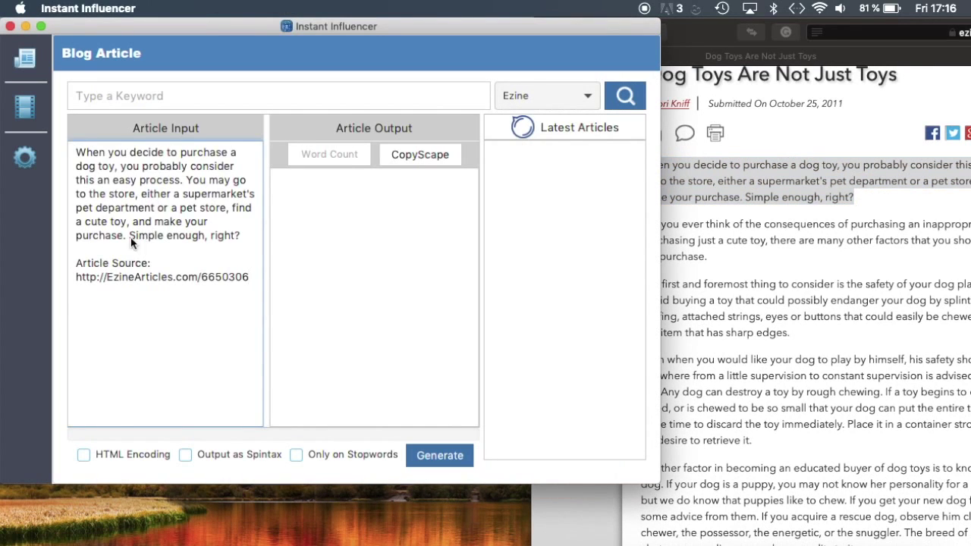
Delete the Article Source line and generate the spun output, showing a 41-word count
{"action": "left_click_drag", "start_coordinate": [73, 265], "coordinate": [252, 278]}
{"action": "key", "text": "BackSpace"}
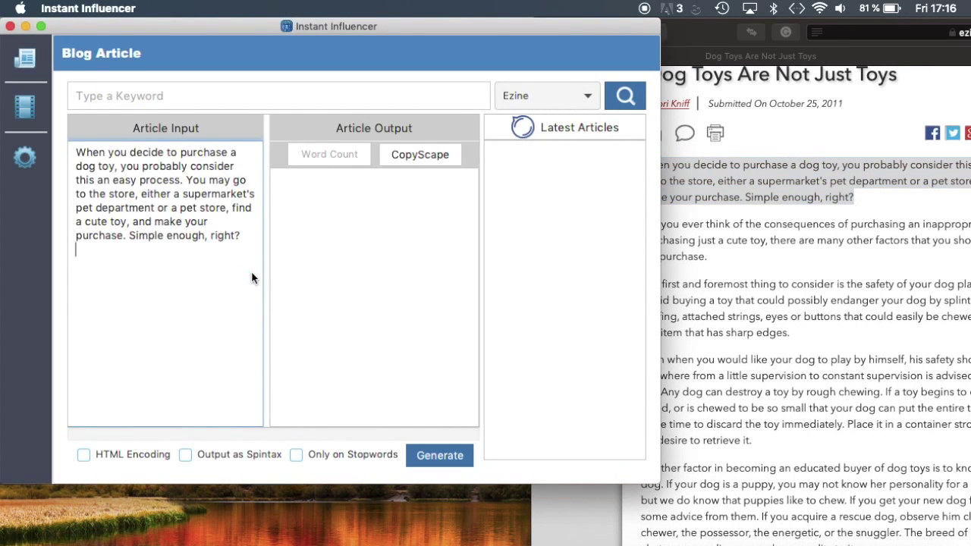
{"action": "left_click", "coordinate": [442, 459]}
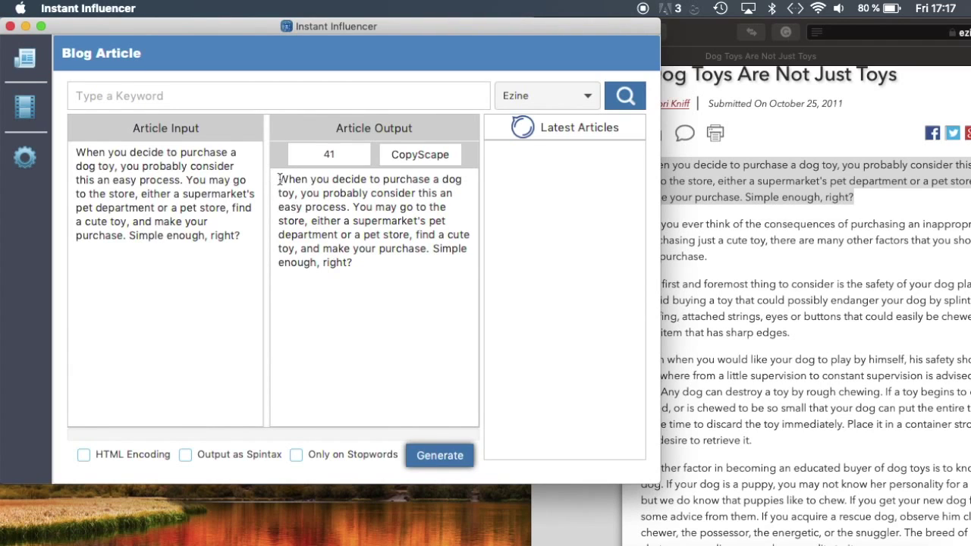
{"action": "left_click_drag", "start_coordinate": [278, 180], "coordinate": [347, 207]}
Search Google in a new tab for the input's first sentence and highlight the matching Pinterest result
{"action": "left_click", "coordinate": [148, 155]}
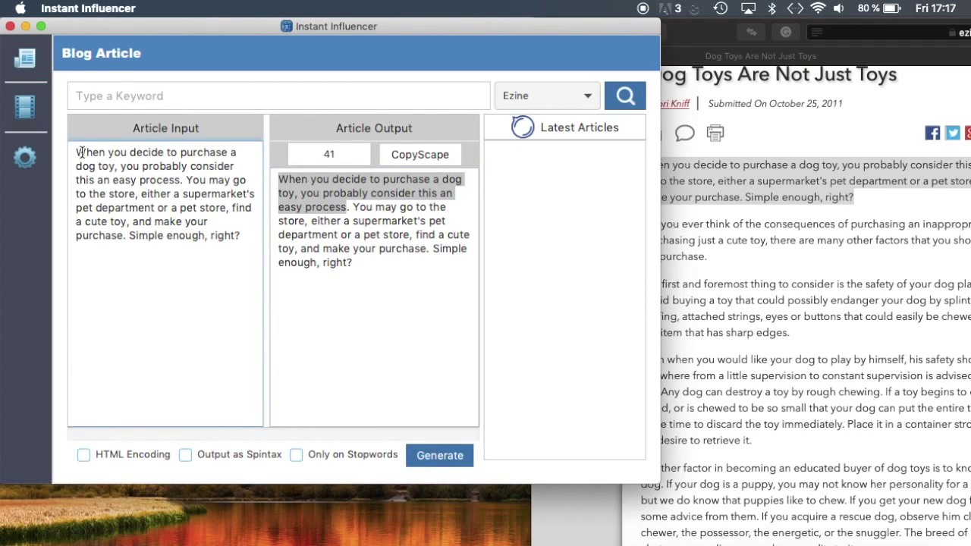
{"action": "left_click_drag", "start_coordinate": [78, 153], "coordinate": [183, 180]}
{"action": "key", "text": "super+c"}
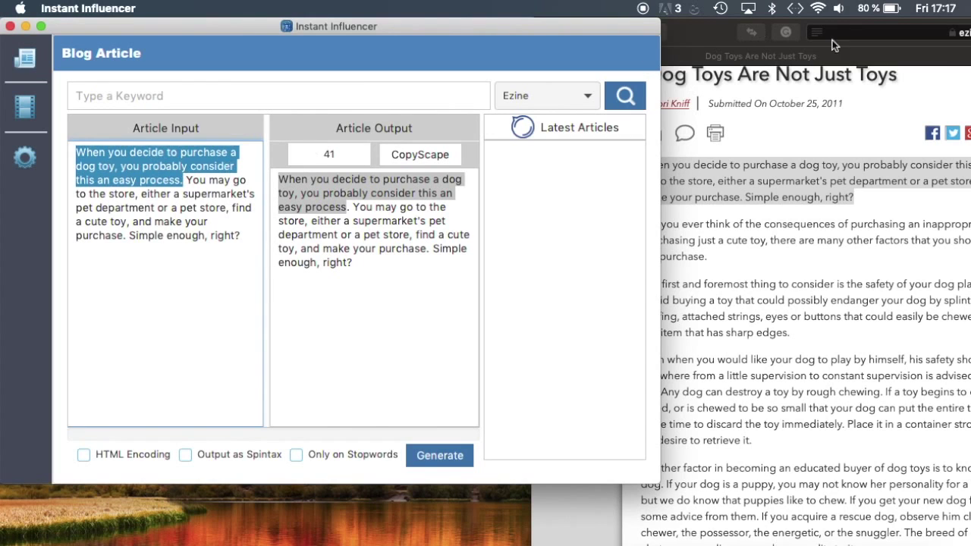
{"action": "left_click", "coordinate": [939, 33]}
{"action": "key", "text": "cmd+t"}
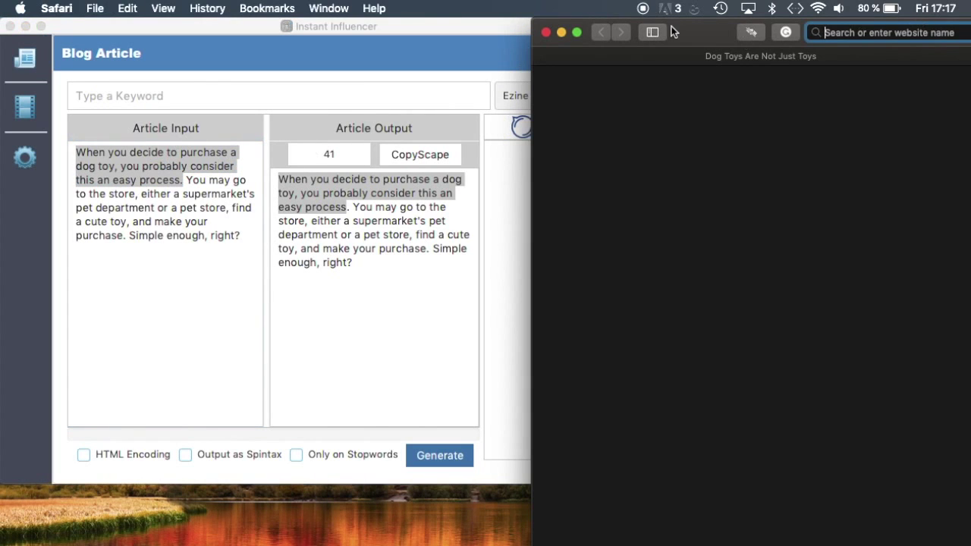
{"action": "left_click_drag", "start_coordinate": [675, 32], "coordinate": [360, 34]}
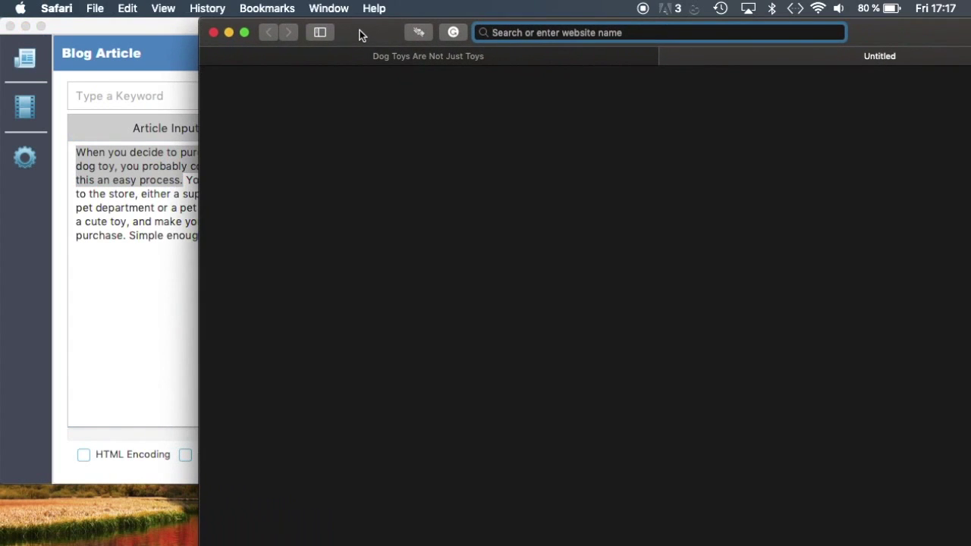
{"action": "key", "text": "super+v"}
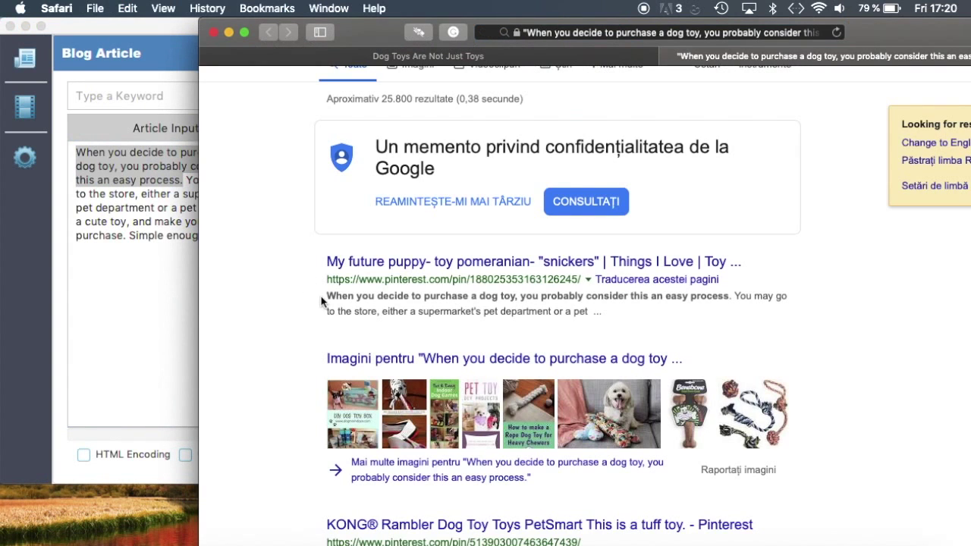
{"action": "left_click_drag", "start_coordinate": [327, 296], "coordinate": [733, 290]}
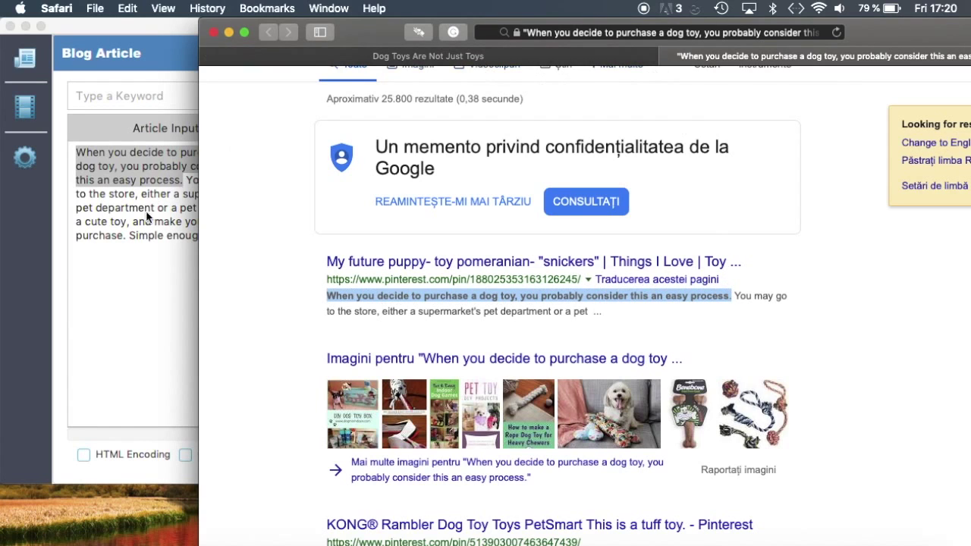
Select the first sentence of the spun Article Output in Instant Influencer
{"action": "left_click", "coordinate": [136, 249]}
{"action": "left_click", "coordinate": [281, 187]}
{"action": "left_click_drag", "start_coordinate": [277, 179], "coordinate": [349, 207]}
{"action": "key", "text": "cmd+c"}
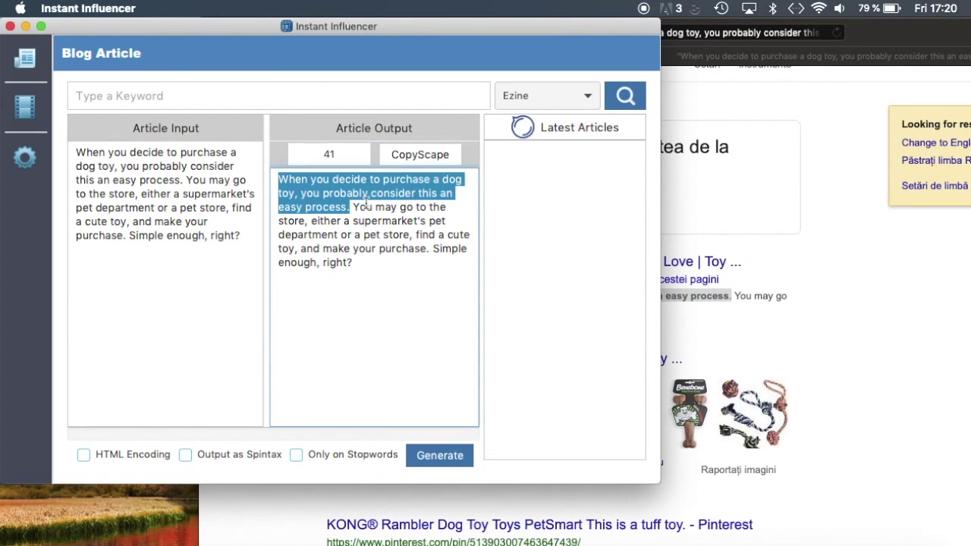
Replace the Google query with the output's first sentence wrapped in quotes and search
{"action": "left_click", "coordinate": [839, 216]}
{"action": "scroll", "coordinate": [759, 214], "scroll_direction": "up", "scroll_amount": 2}
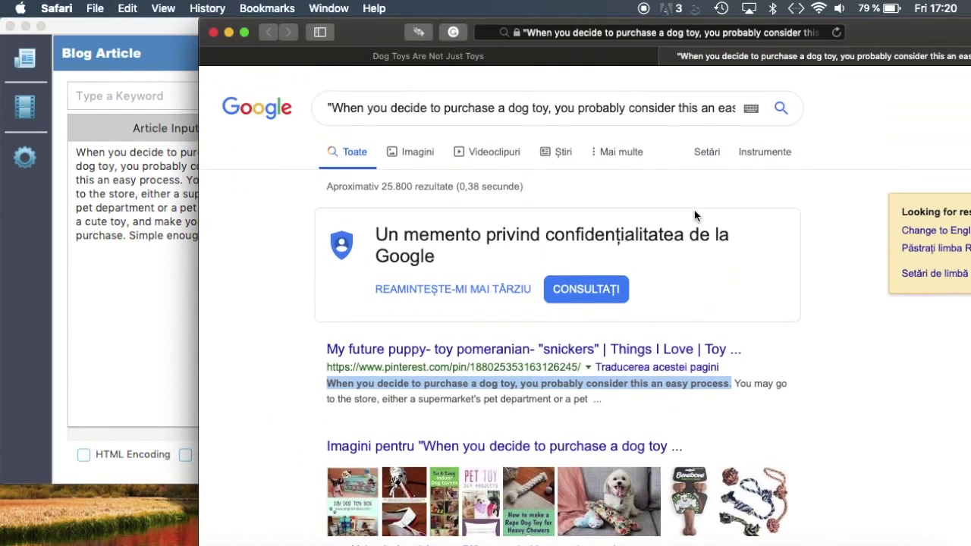
{"action": "left_click", "coordinate": [445, 99]}
{"action": "key", "text": "cmd+a"}
{"action": "key", "text": "BackSpace"}
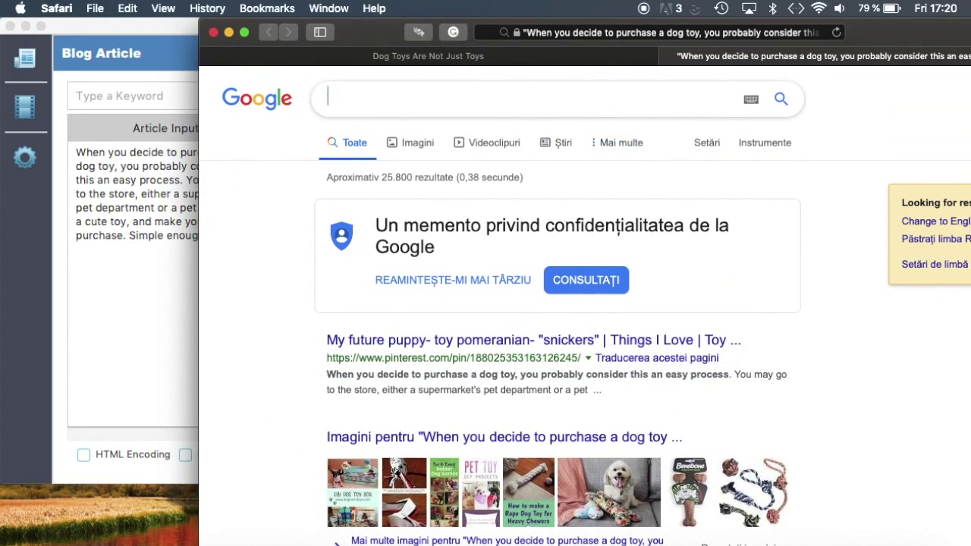
{"action": "type", "text": "\""}
{"action": "key", "text": "cmd+v"}
{"action": "type", "text": "\""}
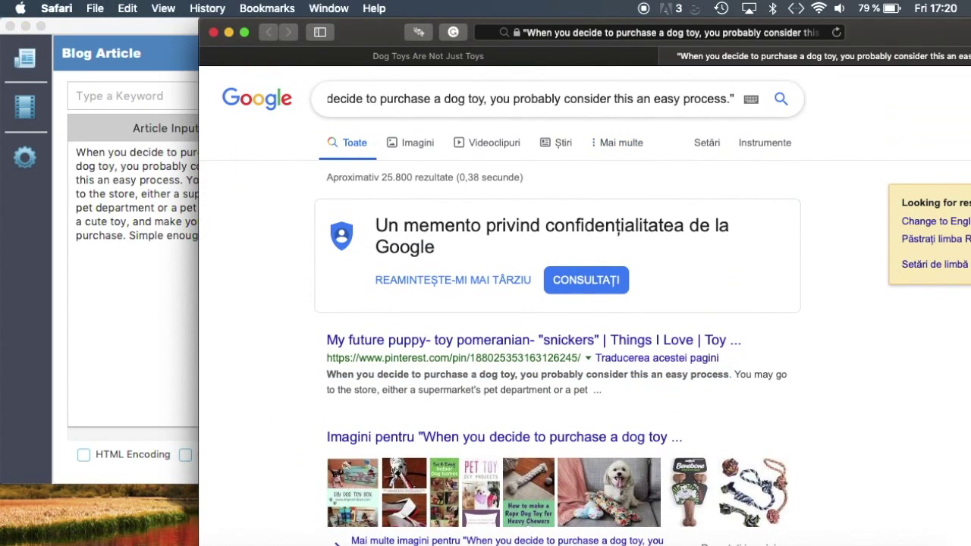
{"action": "key", "text": "Return"}
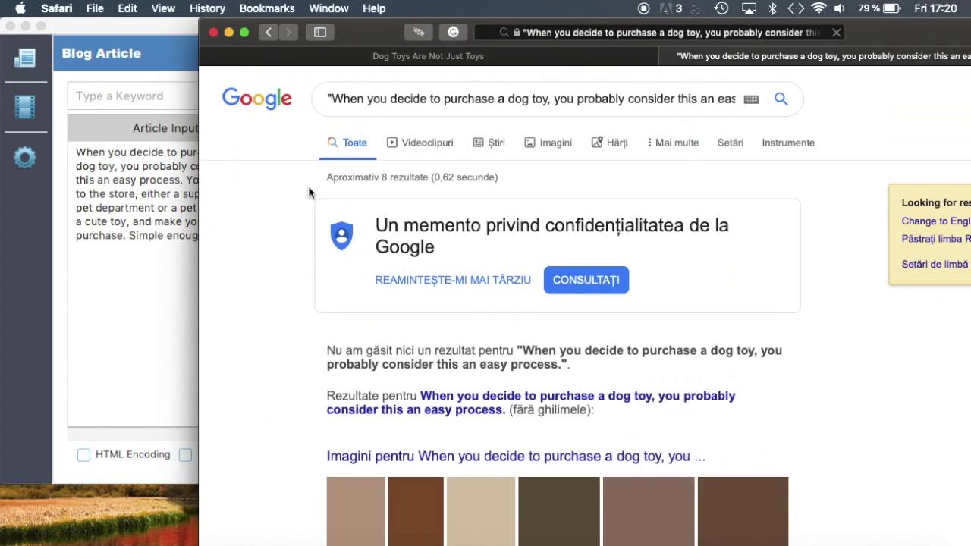
Check the exact-phrase results for any match, then return to Instant Influencer
{"action": "scroll", "coordinate": [291, 340], "scroll_direction": "down", "scroll_amount": 5}
{"action": "scroll", "coordinate": [291, 340], "scroll_direction": "down", "scroll_amount": 2}
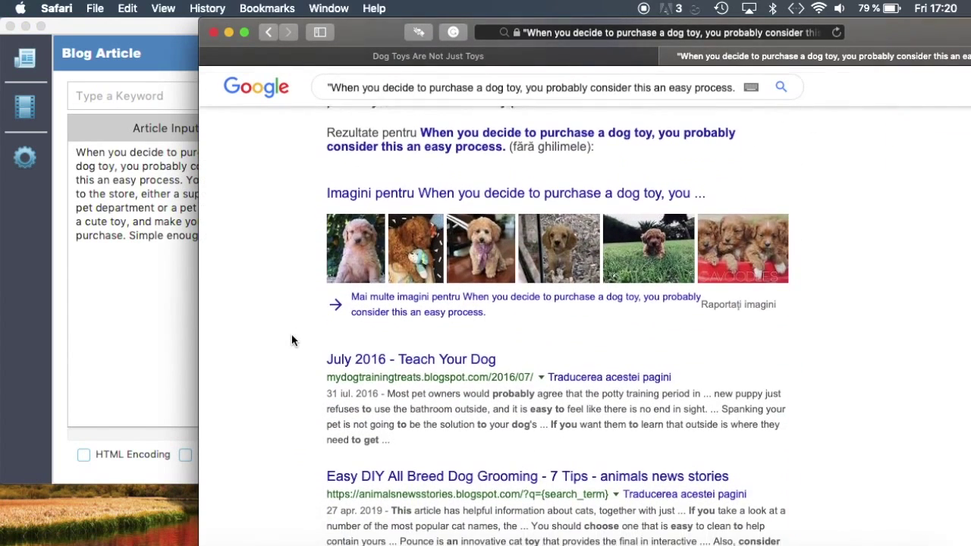
{"action": "scroll", "coordinate": [291, 340], "scroll_direction": "up", "scroll_amount": 2}
{"action": "scroll", "coordinate": [291, 340], "scroll_direction": "up", "scroll_amount": 1}
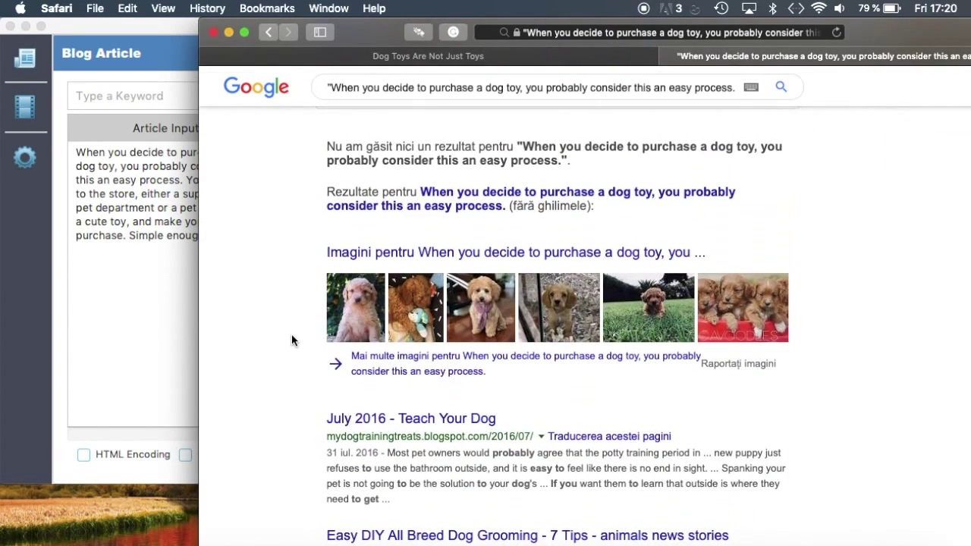
{"action": "left_click_drag", "start_coordinate": [326, 191], "coordinate": [615, 212]}
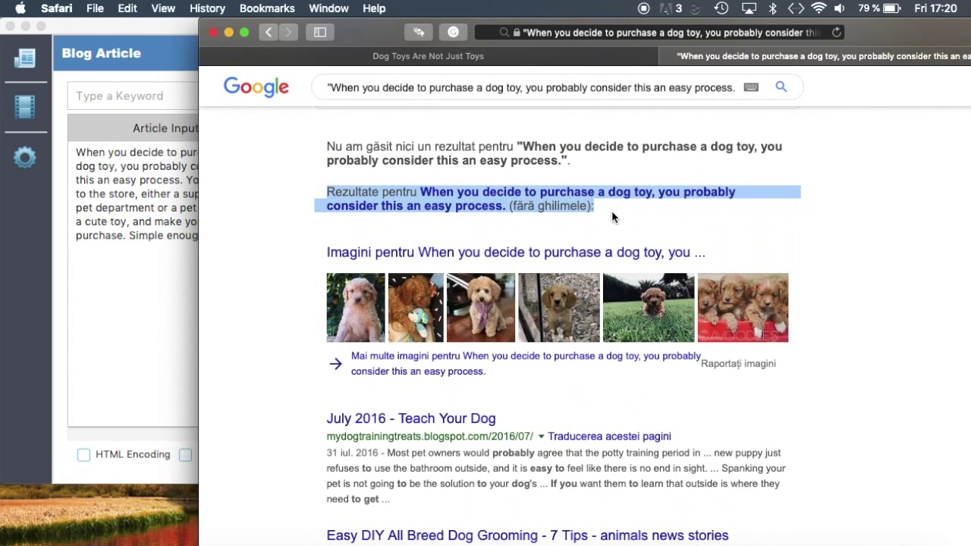
{"action": "key", "text": "super+Tab"}
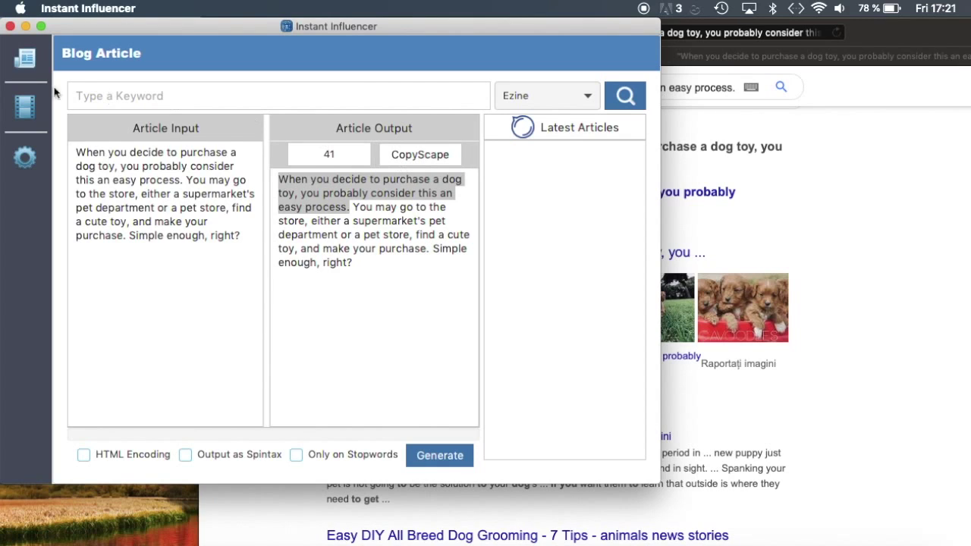
Show the settings' CopyScape user name and password fields plus the Ignore Words and Stop Words lists
{"action": "left_click", "coordinate": [28, 157]}
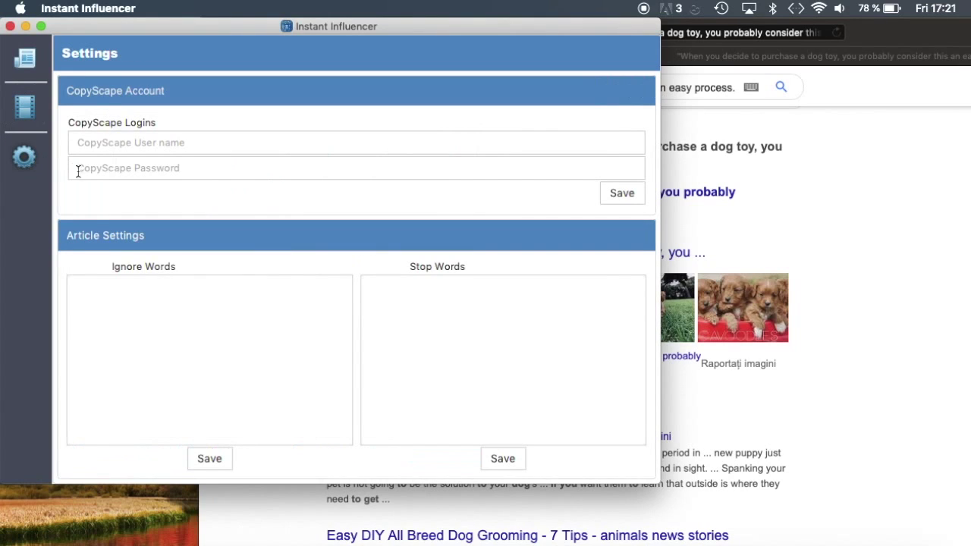
{"action": "left_click", "coordinate": [75, 141]}
{"action": "left_click", "coordinate": [76, 162]}
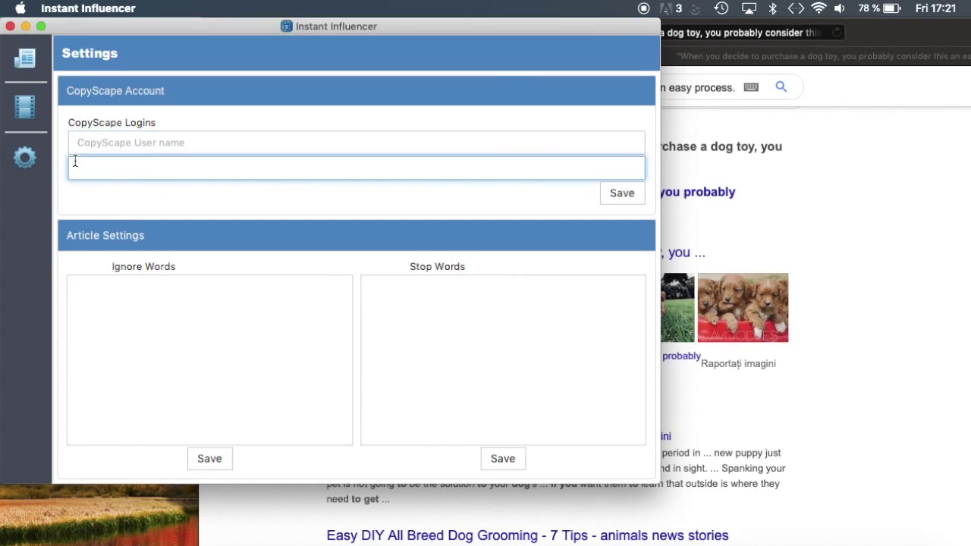
{"action": "left_click", "coordinate": [91, 326]}
{"action": "left_click", "coordinate": [413, 335]}
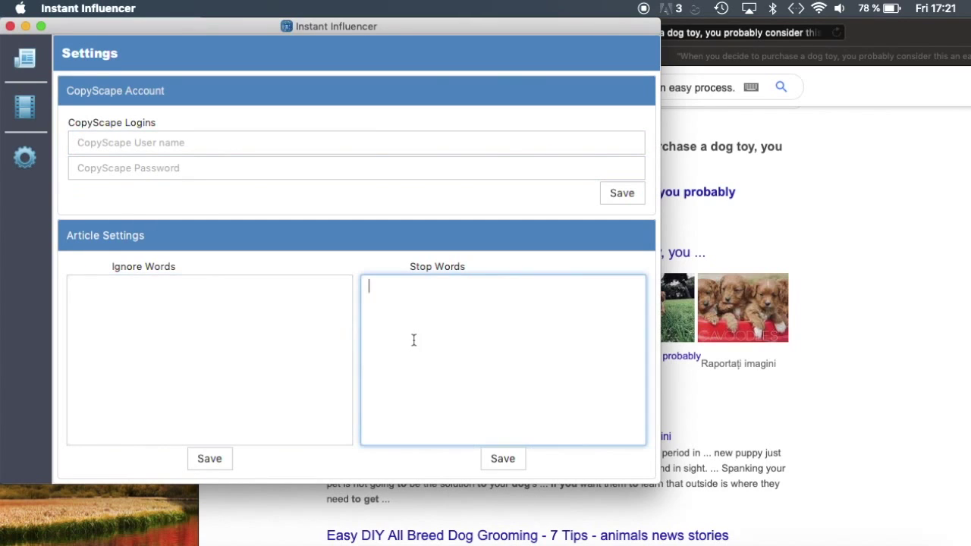
{"action": "left_click", "coordinate": [317, 267]}
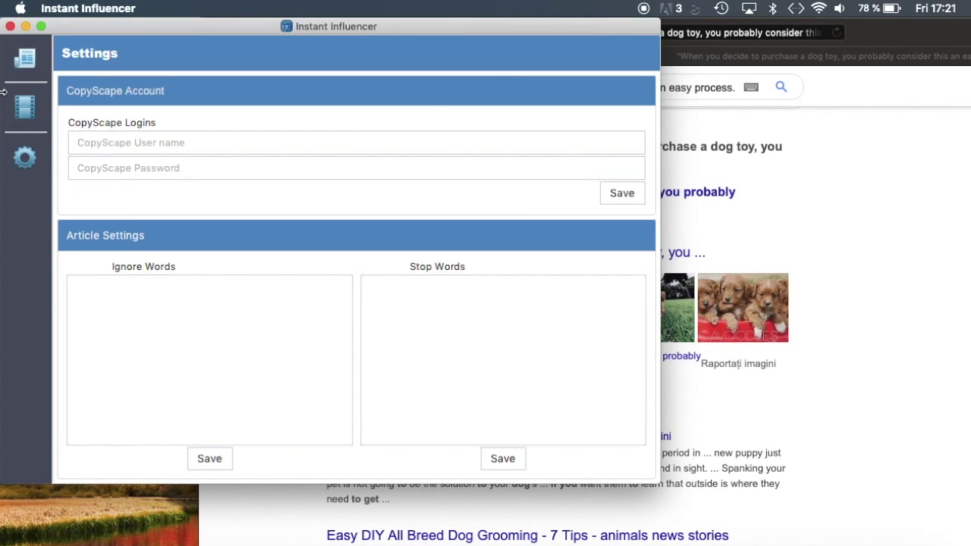
{"action": "left_click", "coordinate": [24, 106]}
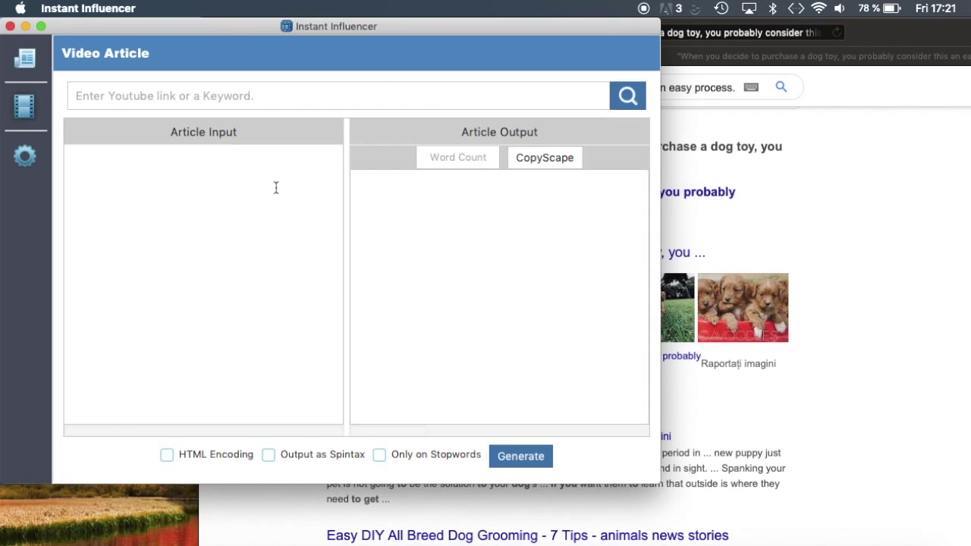
Go back to the Blog Article page from Video Article
{"action": "left_click", "coordinate": [26, 65]}
Deselect the output's first sentence in the Article Output box
{"action": "left_click", "coordinate": [298, 314]}
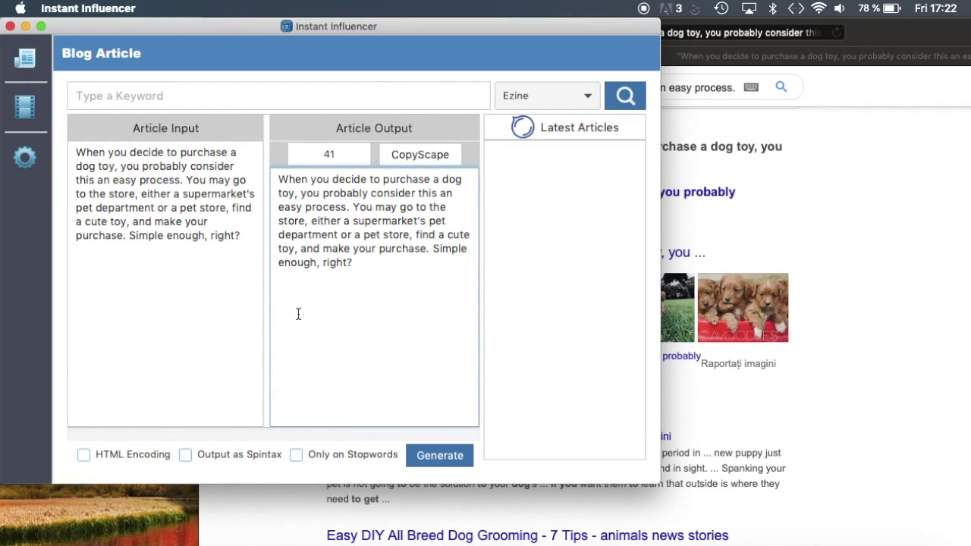